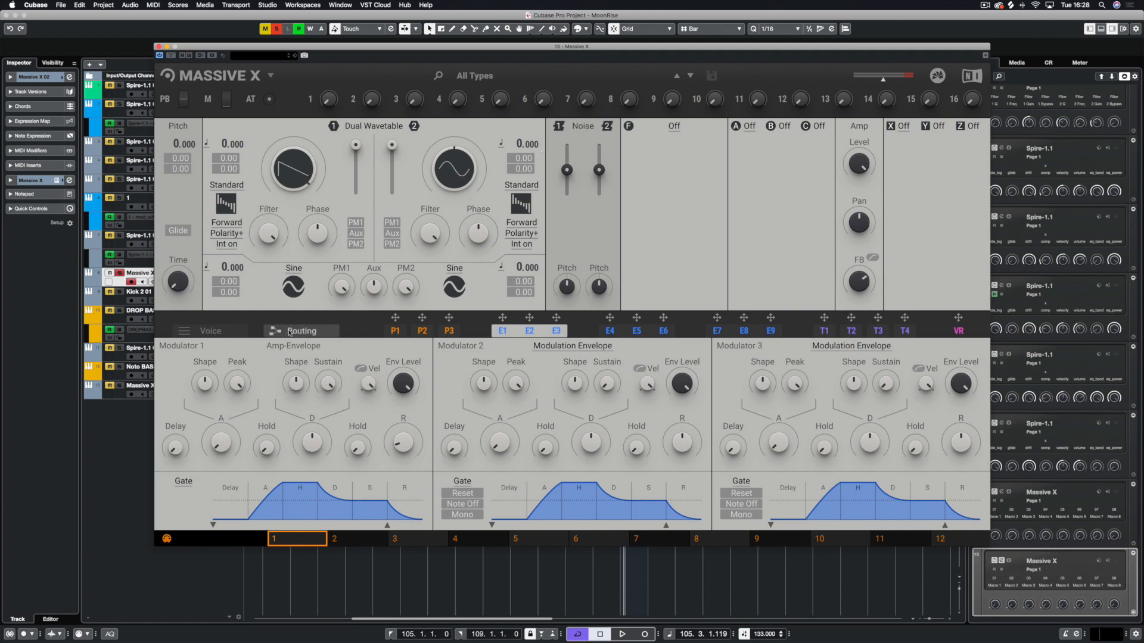
# Route Oscillator 2 into the filter slot in the routing view and load the Asimov filter there
pyautogui.click(308, 332)
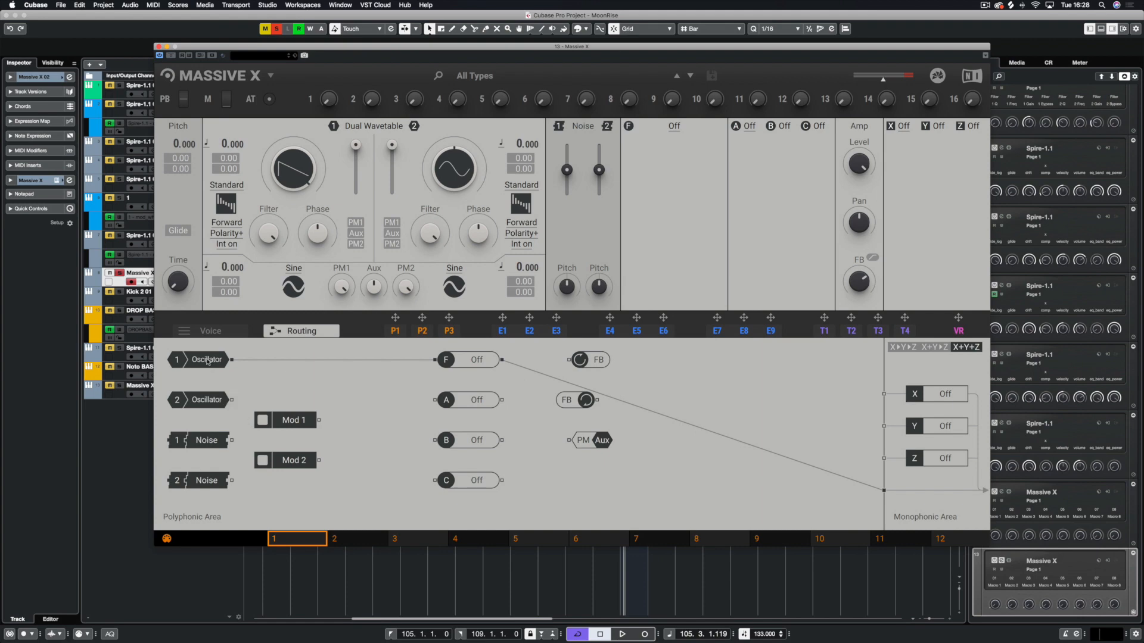
pyautogui.moveTo(232, 400); pyautogui.dragTo(435, 361)
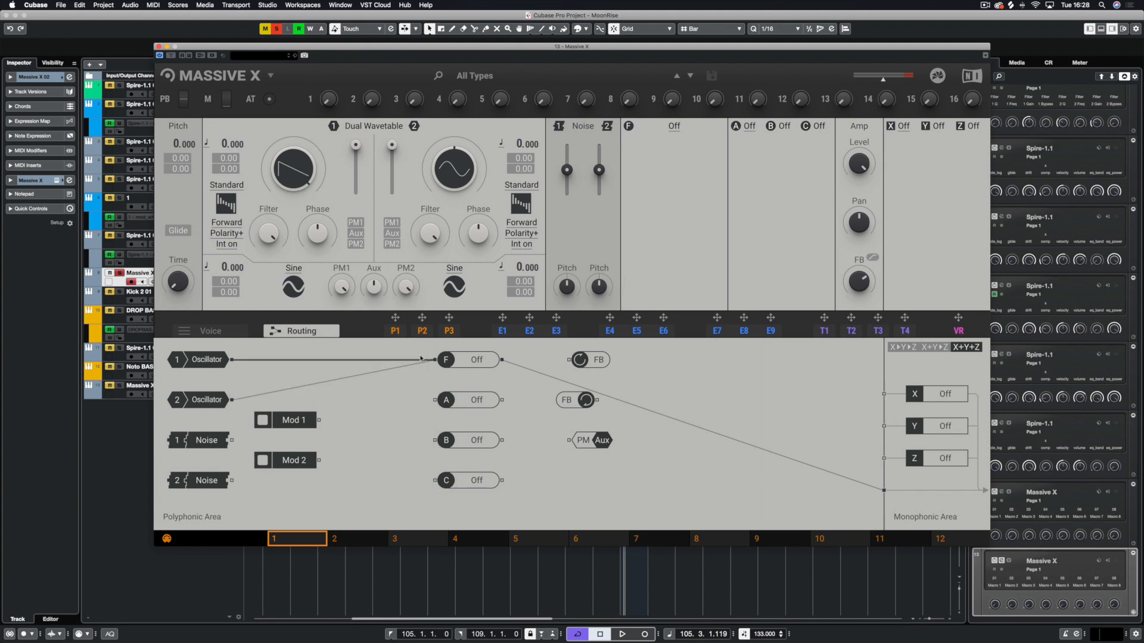
pyautogui.click(675, 127)
pyautogui.click(666, 157)
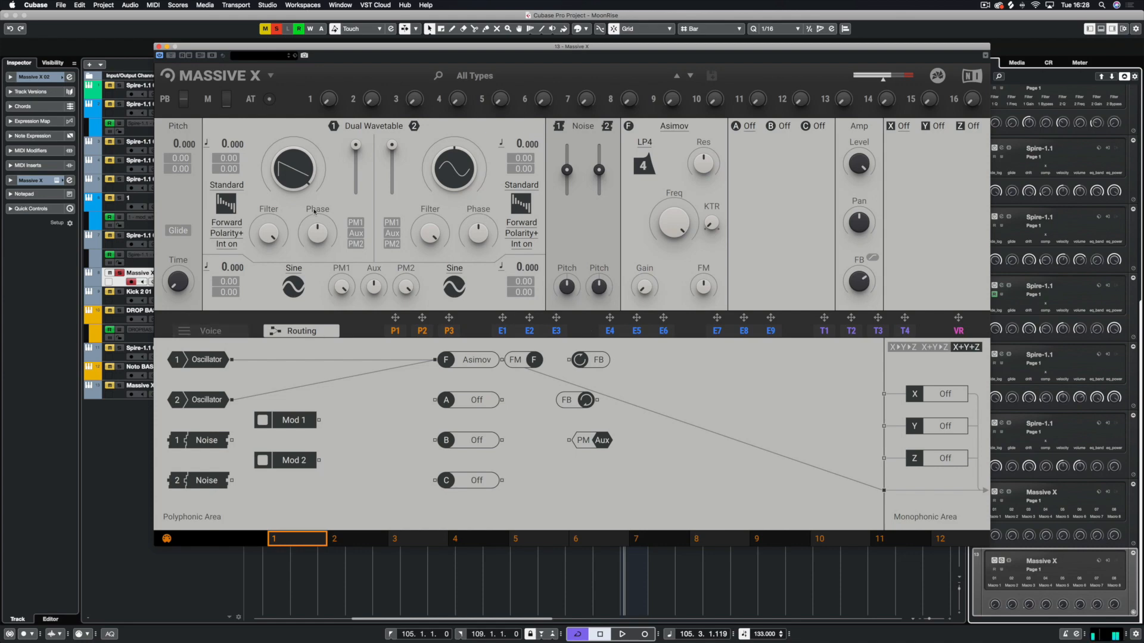
# Detune oscillator 1 to 0.080 and oscillator 2 to -0.040, and shift oscillator 2's wavetable position
pyautogui.moveTo(236, 145); pyautogui.dragTo(237, 138)
pyautogui.moveTo(528, 144); pyautogui.dragTo(528, 149)
pyautogui.moveTo(453, 171); pyautogui.dragTo(453, 117)
# Set unison to 6 voices and raise the unison spread
pyautogui.click(212, 331)
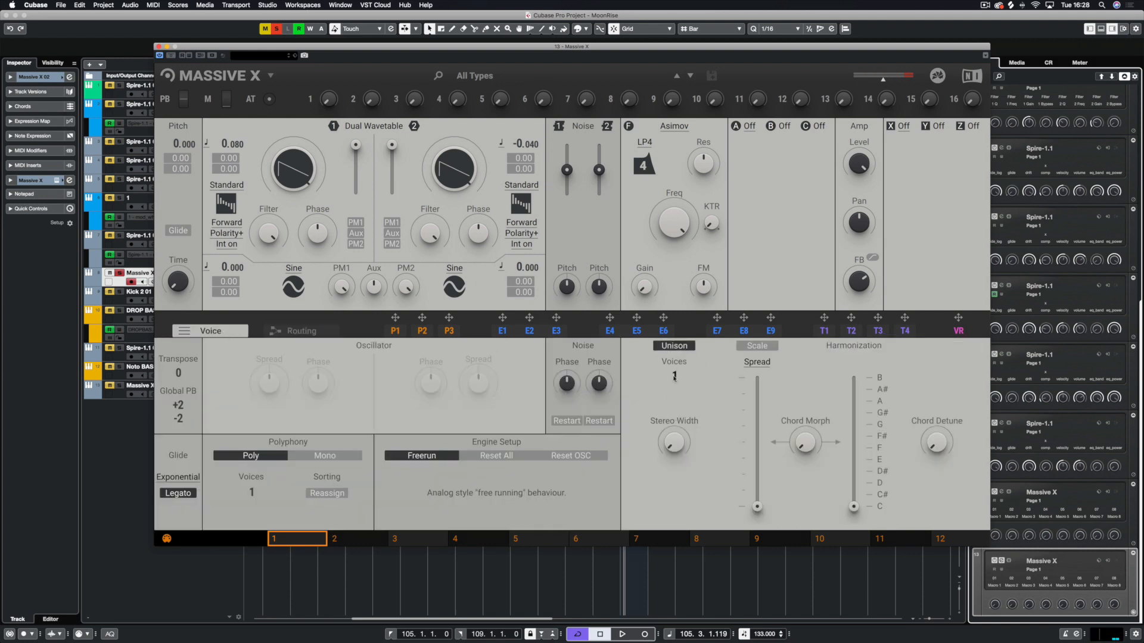
pyautogui.moveTo(675, 376); pyautogui.dragTo(674, 352)
pyautogui.moveTo(750, 505); pyautogui.dragTo(750, 468)
# Rearrange the A, B and C insert modules in the routing view to free space beside the filter
pyautogui.click(302, 331)
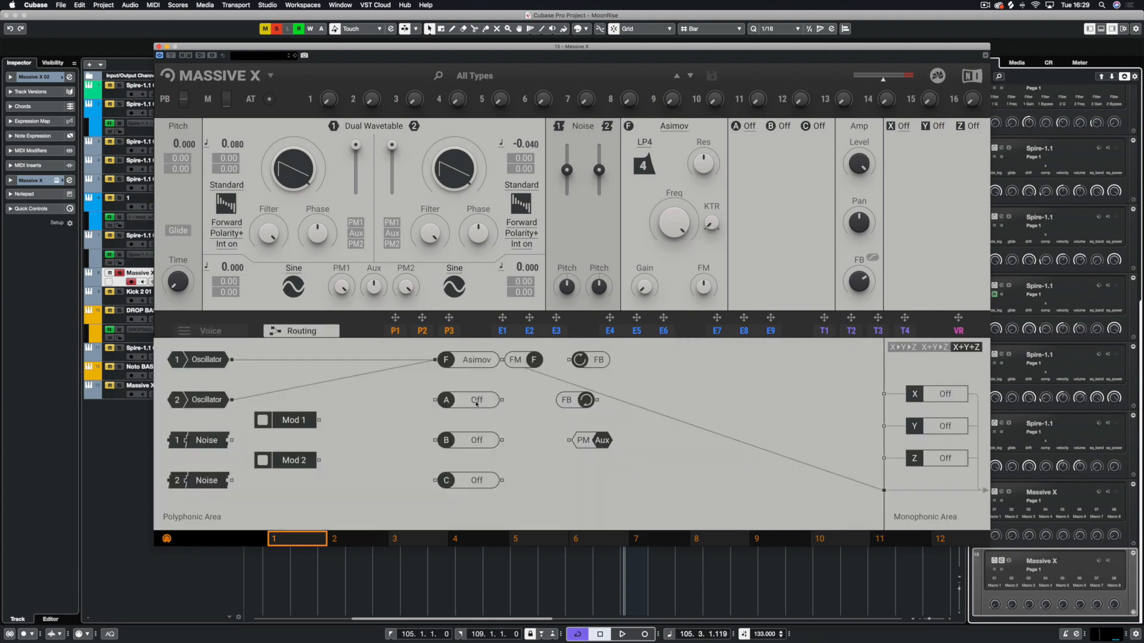
pyautogui.moveTo(477, 404); pyautogui.dragTo(429, 404)
pyautogui.moveTo(476, 440); pyautogui.dragTo(415, 445)
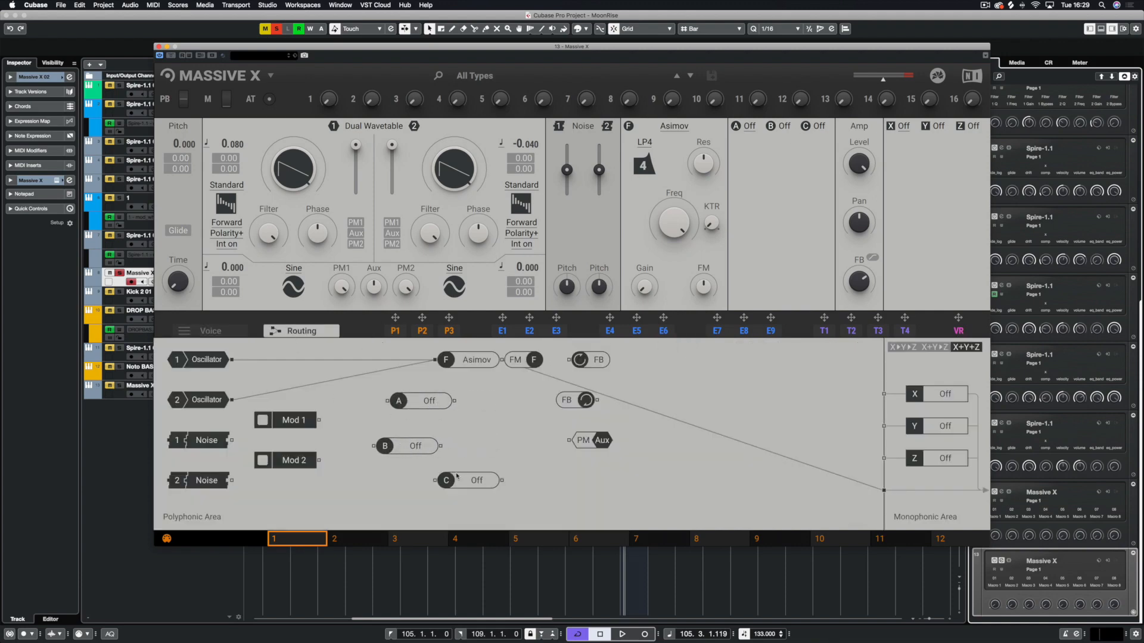
pyautogui.moveTo(456, 477); pyautogui.dragTo(377, 489)
pyautogui.moveTo(429, 401); pyautogui.dragTo(408, 401)
pyautogui.moveTo(415, 445); pyautogui.dragTo(397, 448)
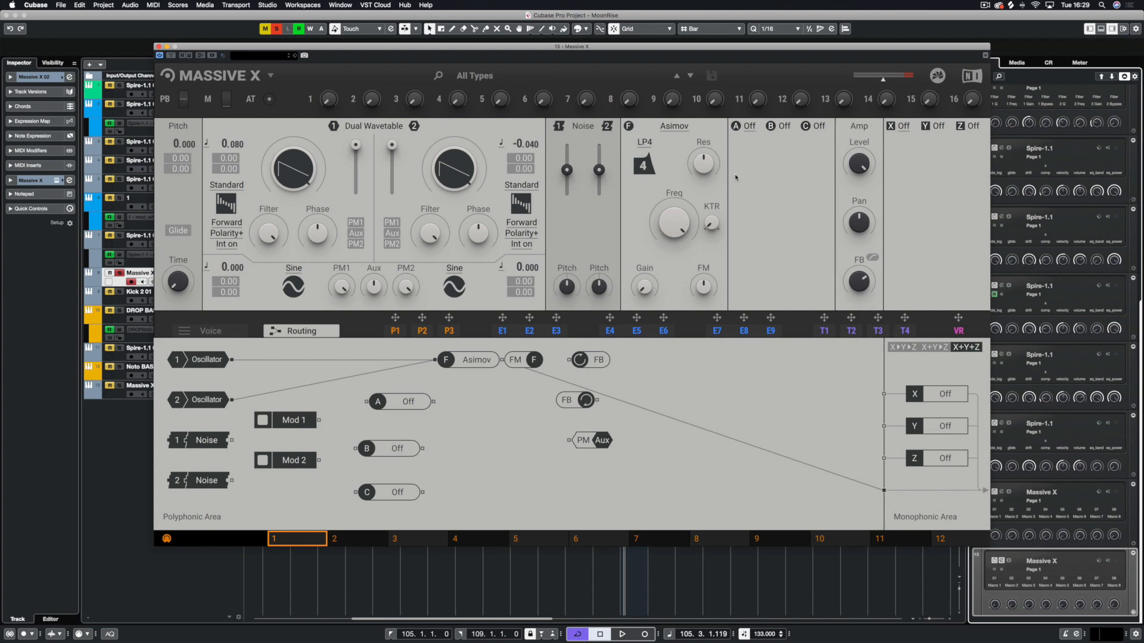
# Set insert slots A, B and C to the OSC module
pyautogui.click(749, 125)
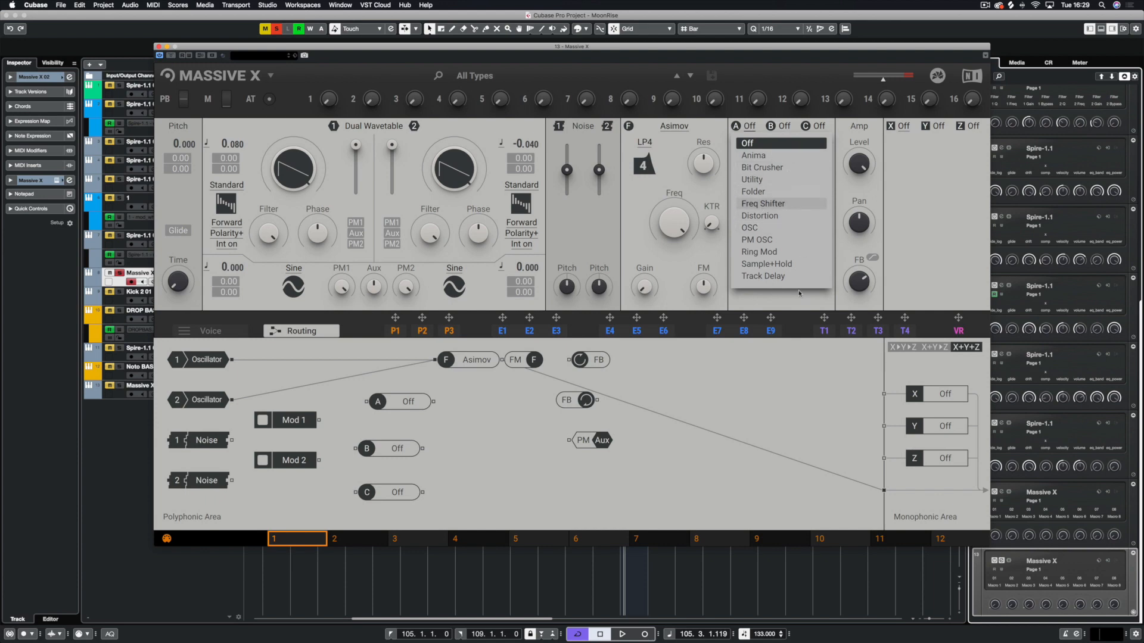
pyautogui.click(770, 229)
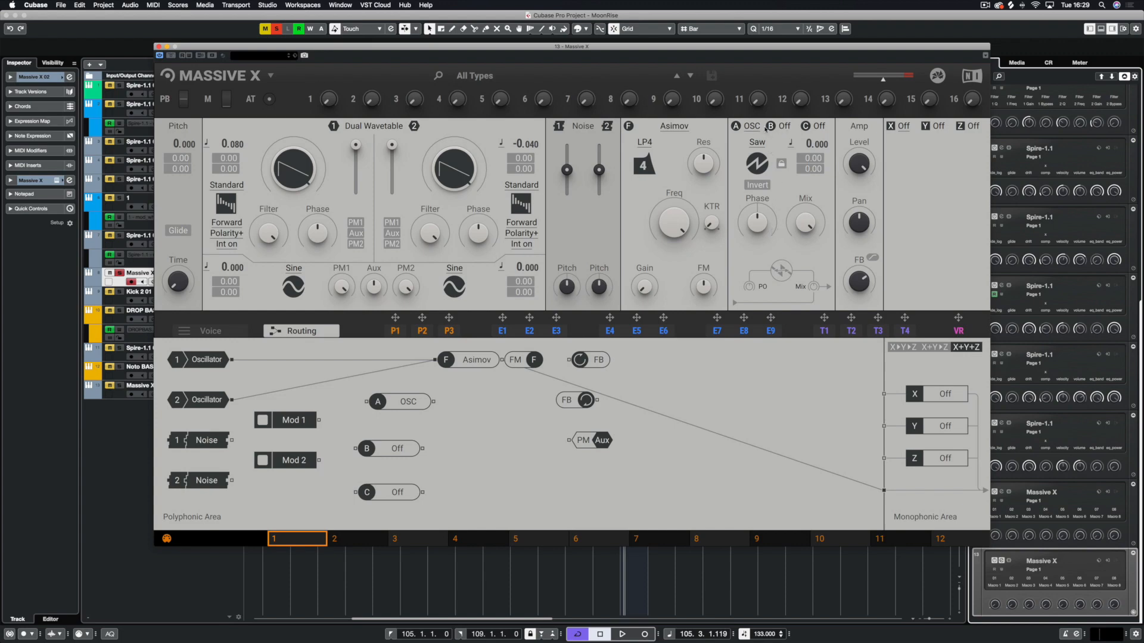
pyautogui.click(785, 126)
pyautogui.click(785, 127)
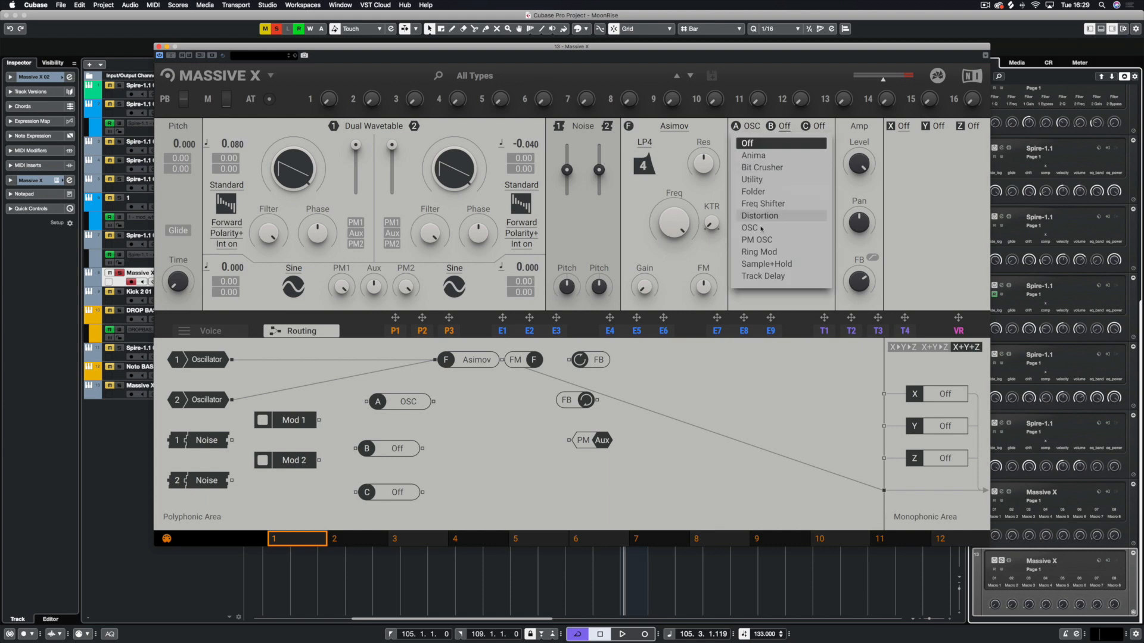
pyautogui.click(774, 227)
pyautogui.click(821, 126)
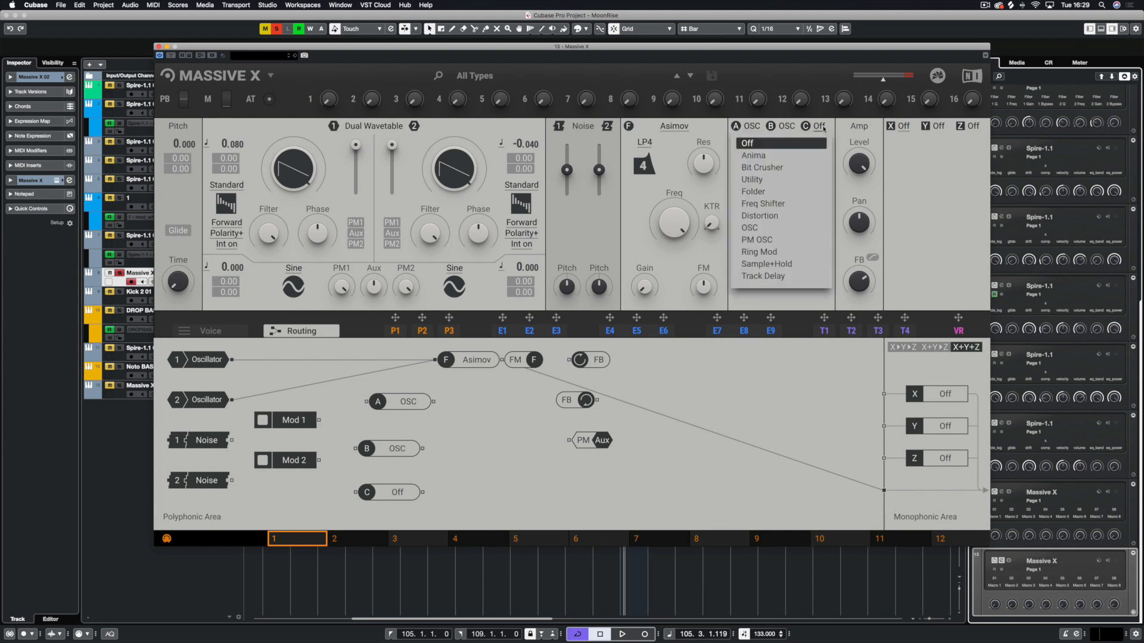
pyautogui.click(774, 227)
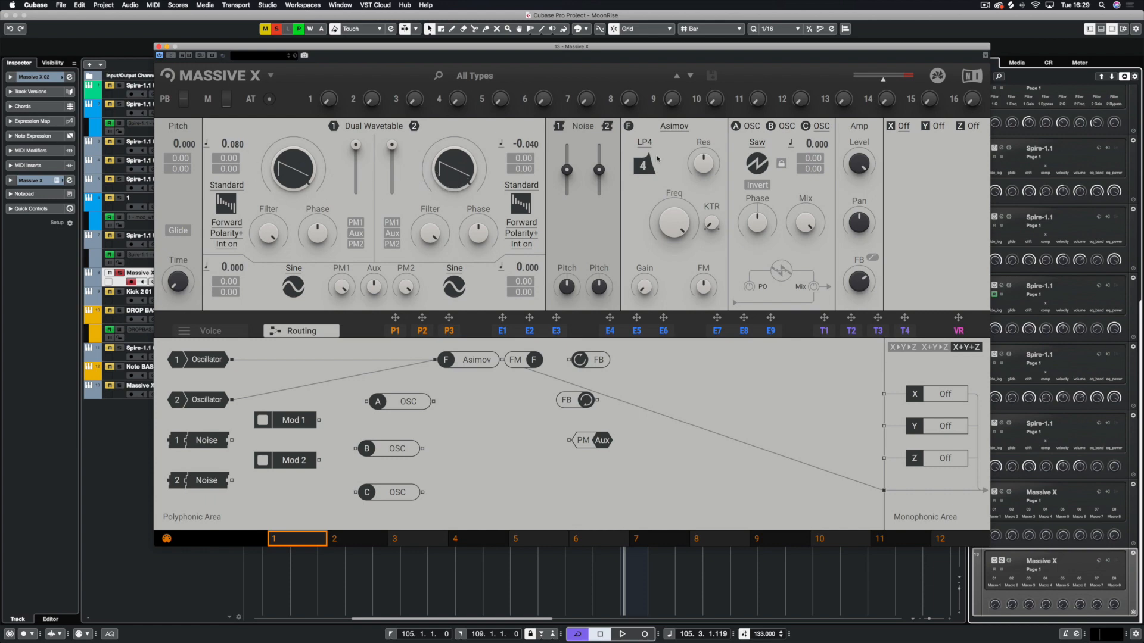
# Choose the Saw waveform for insert oscillator A
pyautogui.click(757, 143)
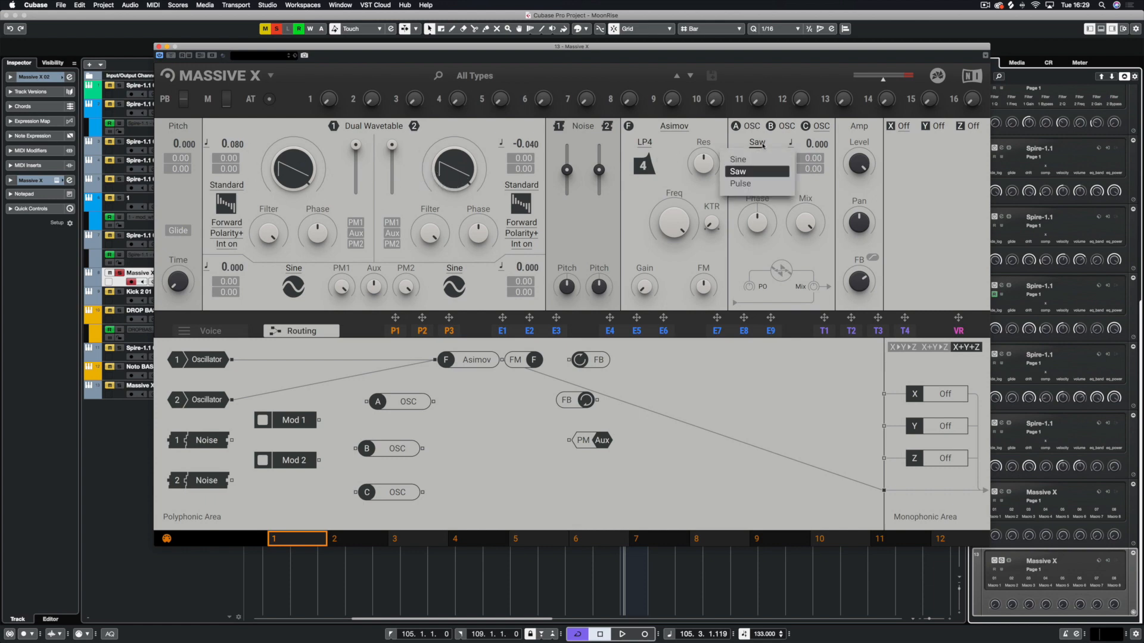
pyautogui.click(739, 172)
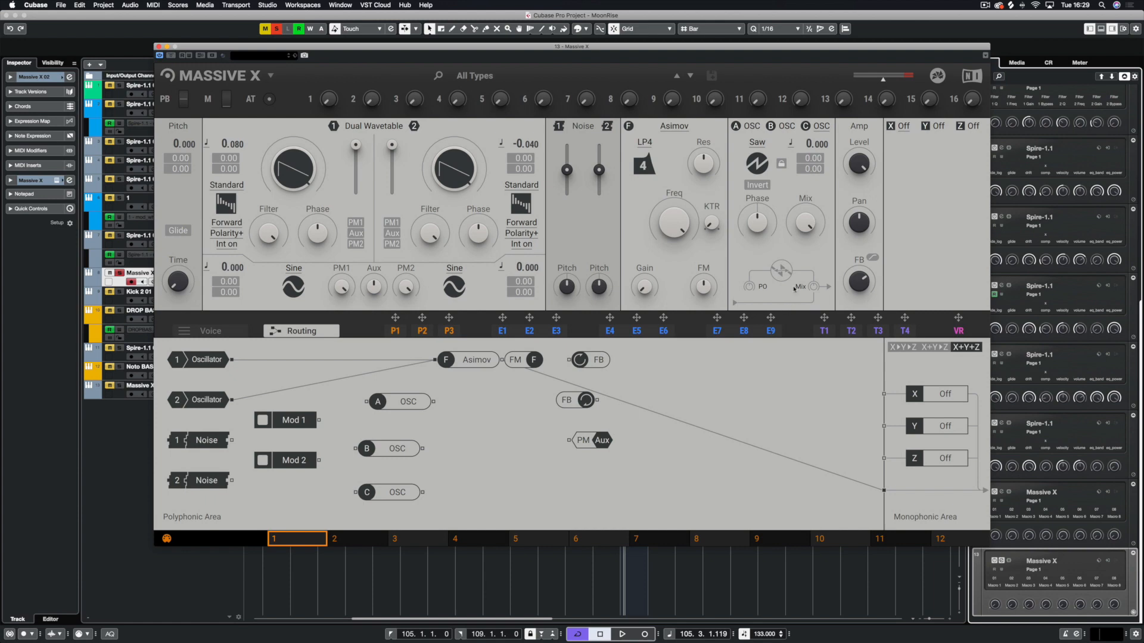
pyautogui.click(753, 127)
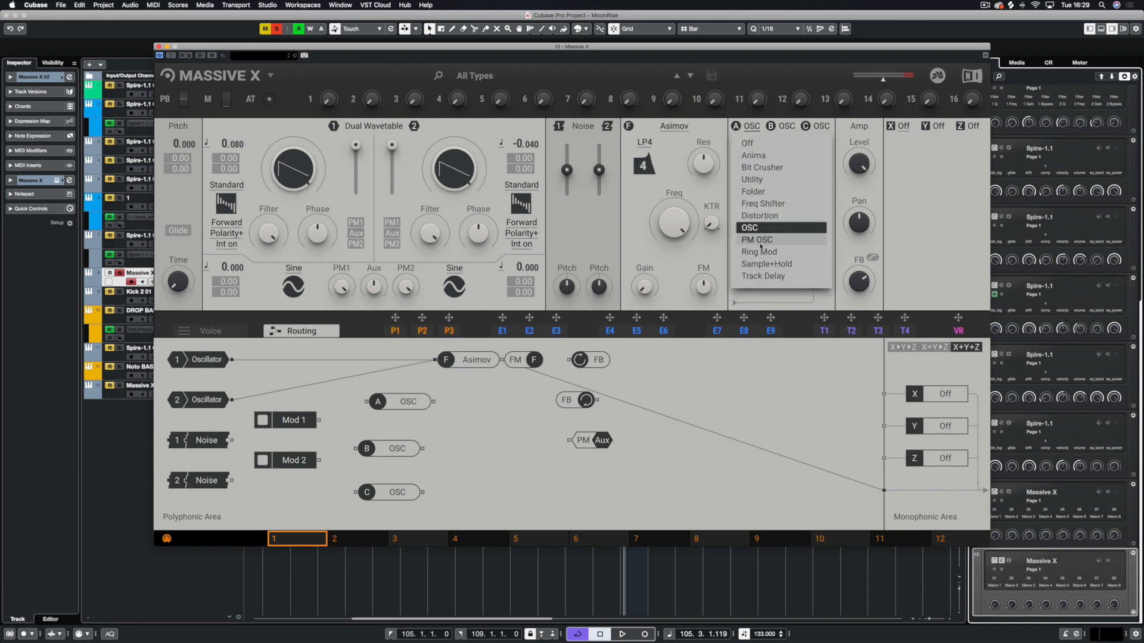
pyautogui.click(725, 117)
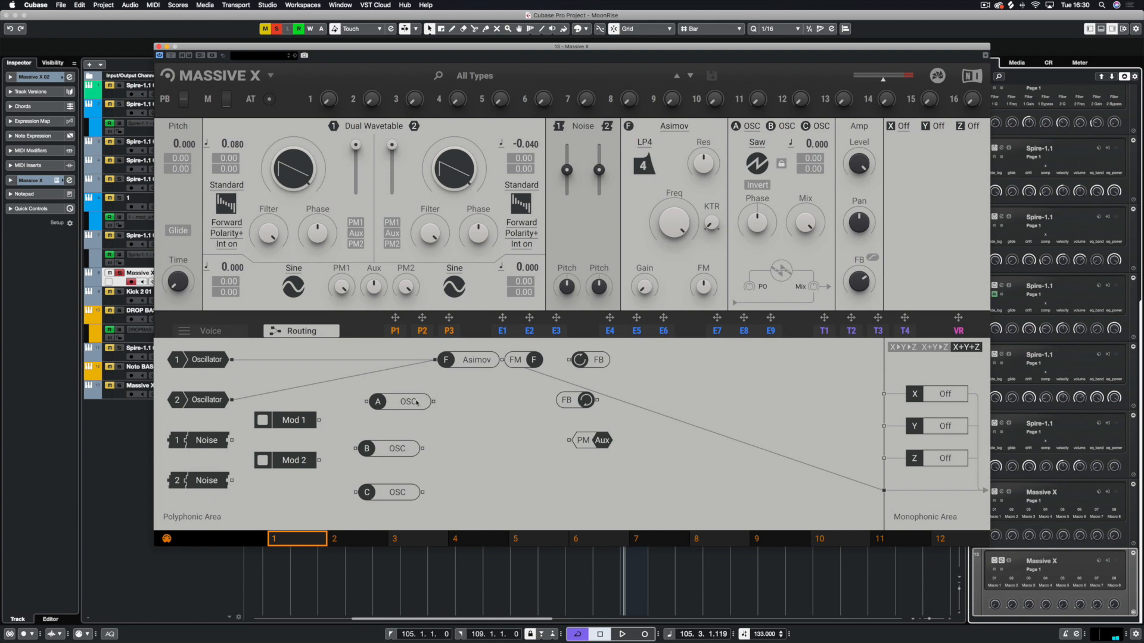
# Wire the outputs of inserts A, B and C into the filter input
pyautogui.moveTo(423, 402); pyautogui.dragTo(435, 362)
pyautogui.moveTo(423, 448); pyautogui.dragTo(432, 360)
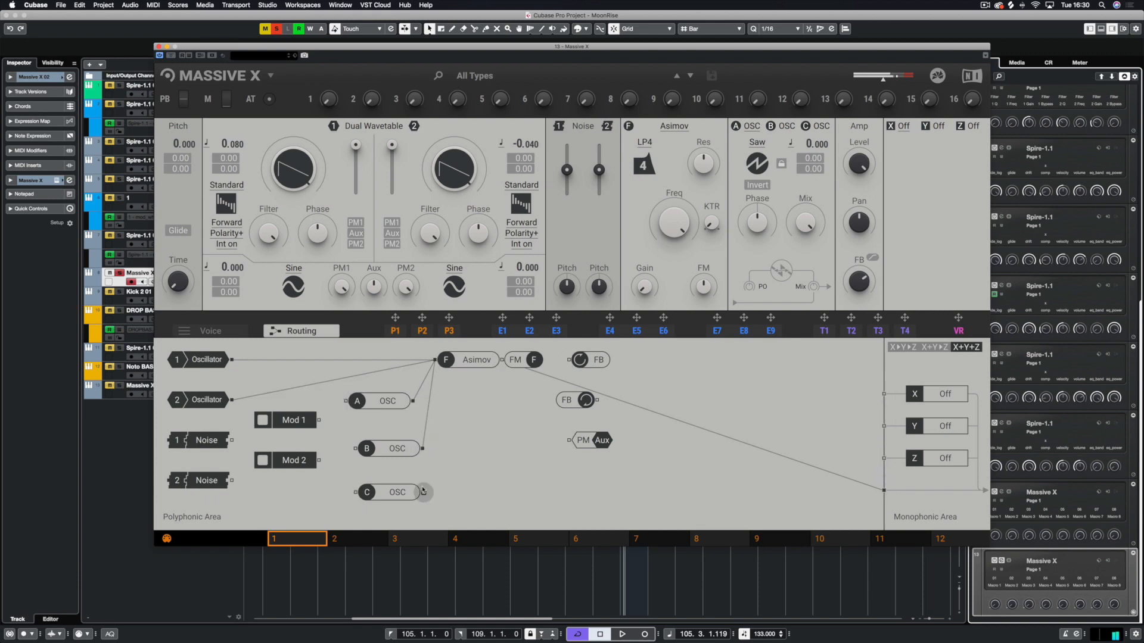
pyautogui.moveTo(422, 492); pyautogui.dragTo(435, 361)
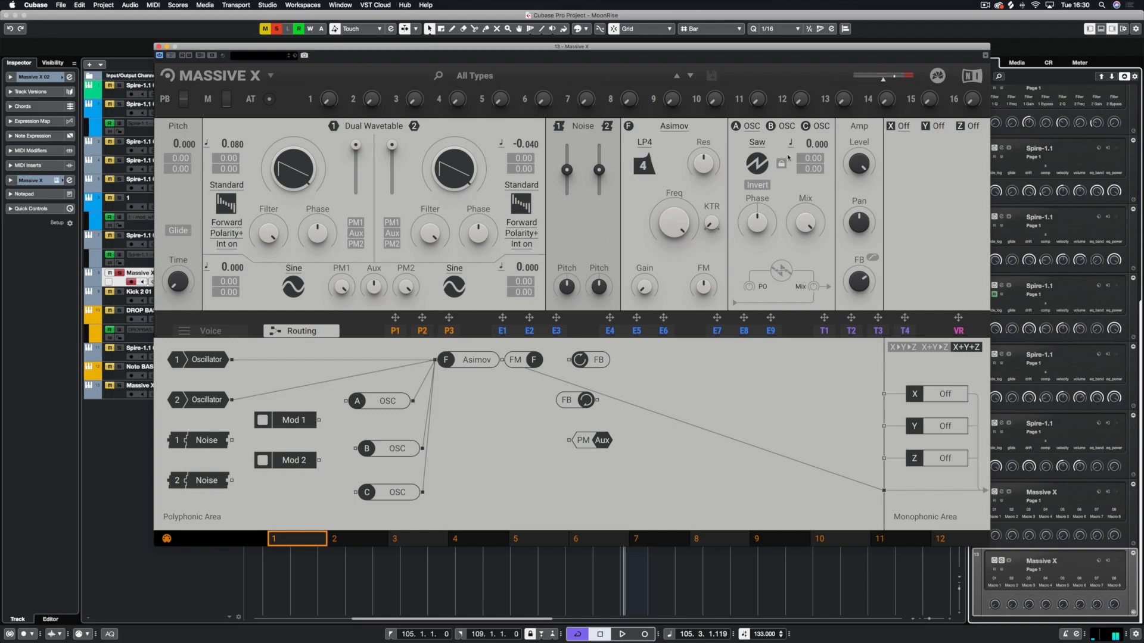
# Tune the insert oscillators, setting oscillator A's pitch to 12 semitones
pyautogui.click(751, 127)
pyautogui.click(737, 127)
pyautogui.moveTo(809, 146); pyautogui.dragTo(809, 110)
pyautogui.click(784, 126)
pyautogui.moveTo(808, 145)
pyautogui.mouseDown()
pyautogui.moveTo(808, 178)
pyautogui.moveTo(808, 160)
pyautogui.mouseUp()
pyautogui.doubleClick(807, 145)
pyautogui.moveTo(757, 227)
pyautogui.mouseDown()
pyautogui.moveTo(766, 217)
pyautogui.moveTo(765, 244)
pyautogui.moveTo(765, 218)
pyautogui.mouseUp()
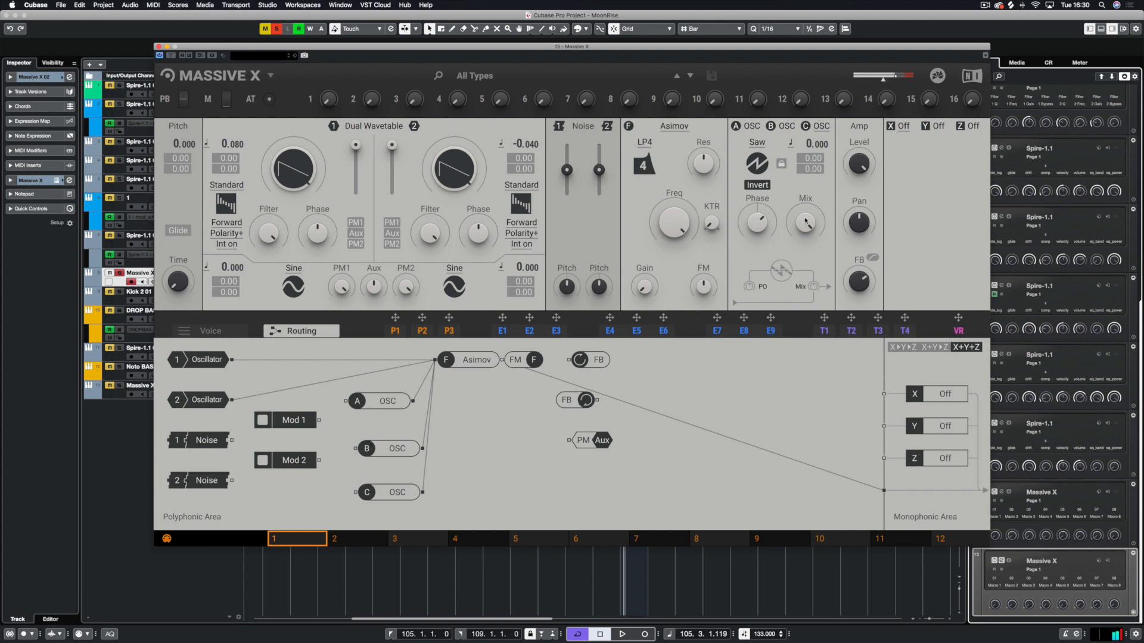
pyautogui.click(757, 129)
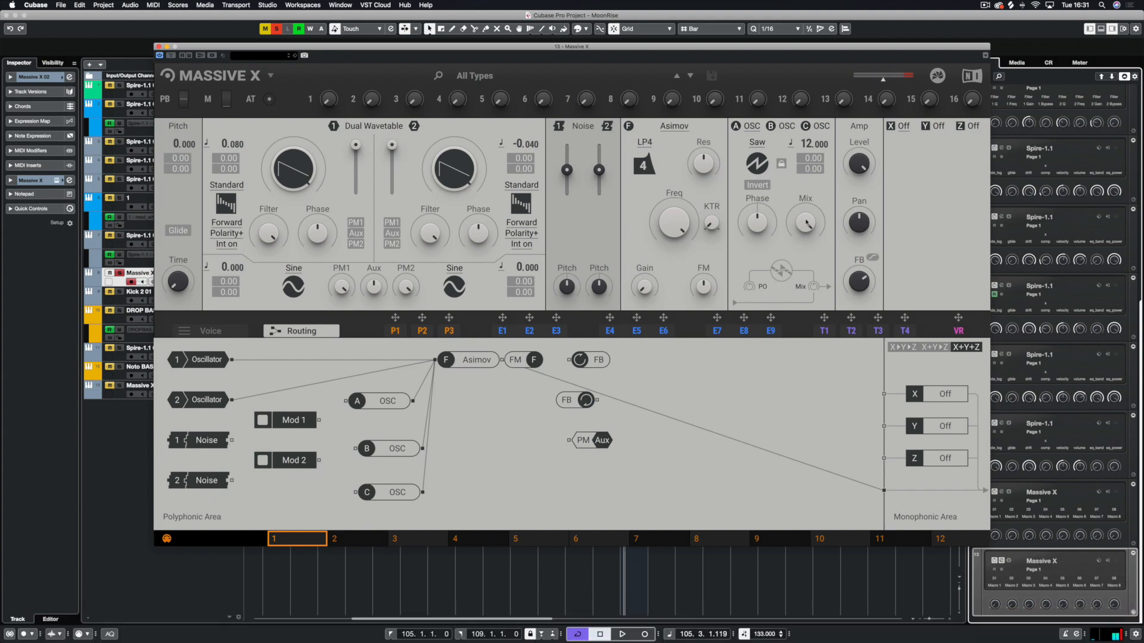
# Lower the unison spread slightly in the voice settings
pyautogui.click(234, 332)
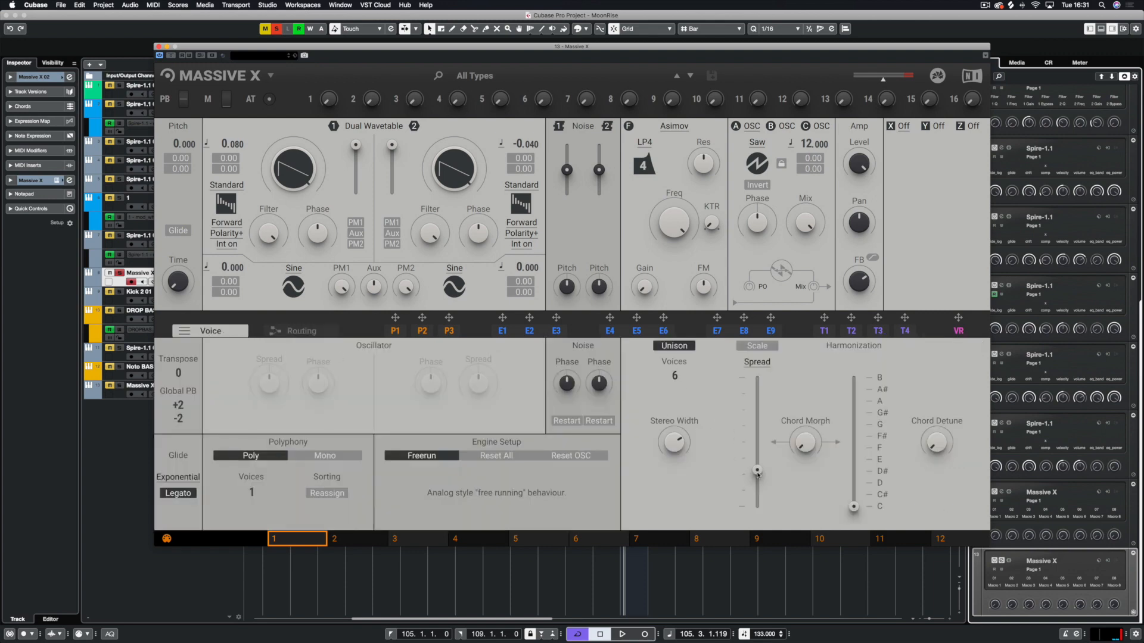
pyautogui.moveTo(757, 472); pyautogui.dragTo(757, 460)
# Load the Reverb effect into the X effect slot
pyautogui.click(903, 127)
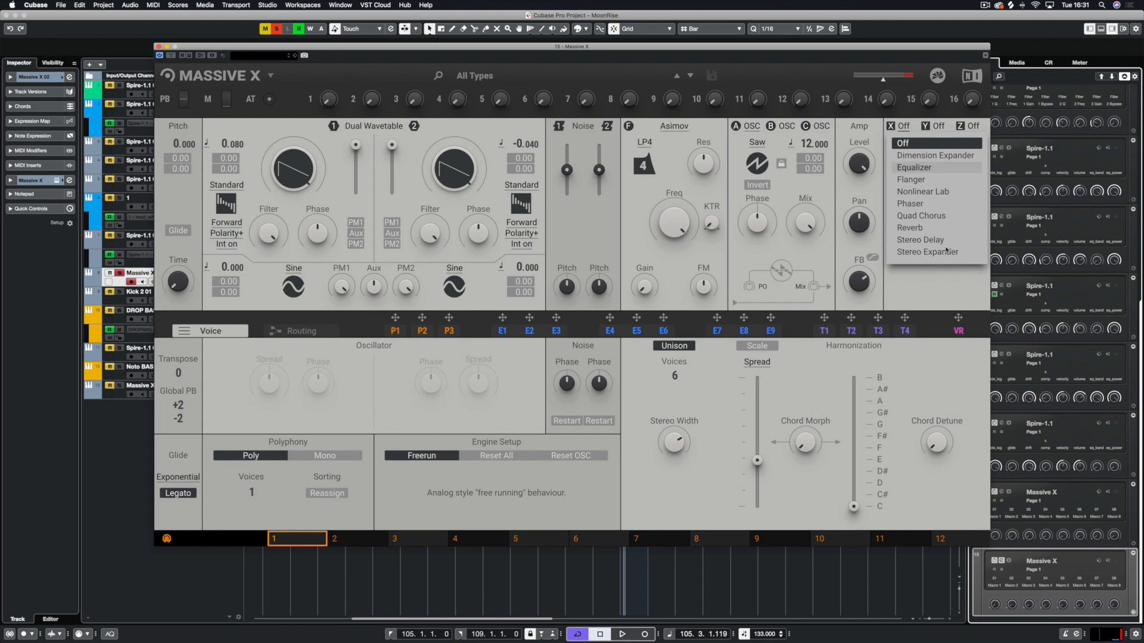
pyautogui.click(925, 229)
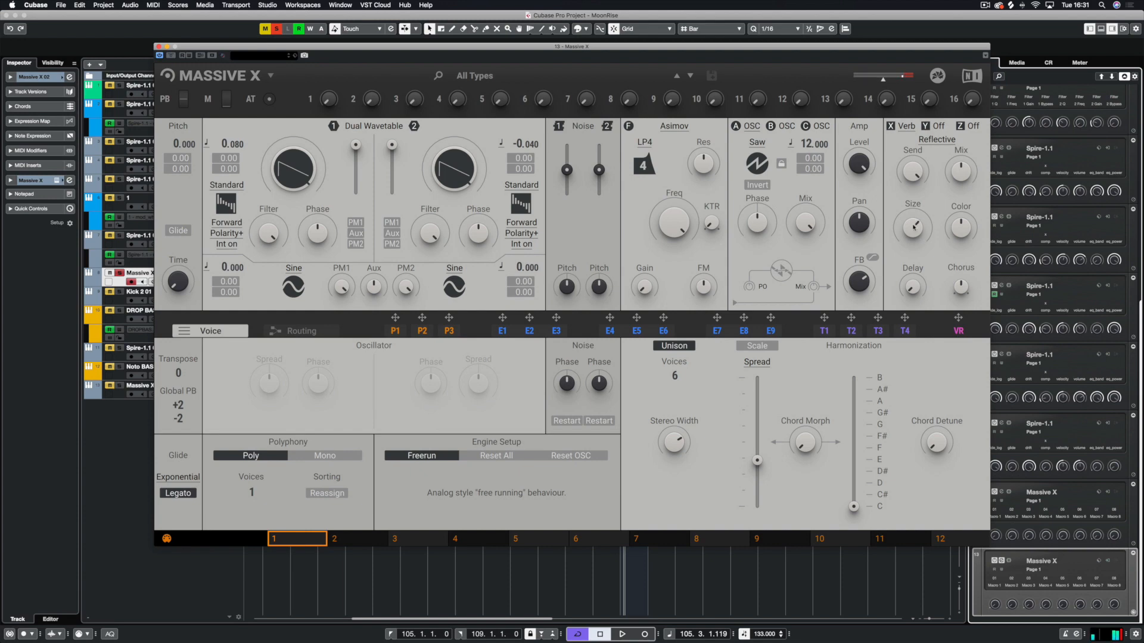
# Route the filter output into the Reverb slot in the routing view
pyautogui.click(310, 332)
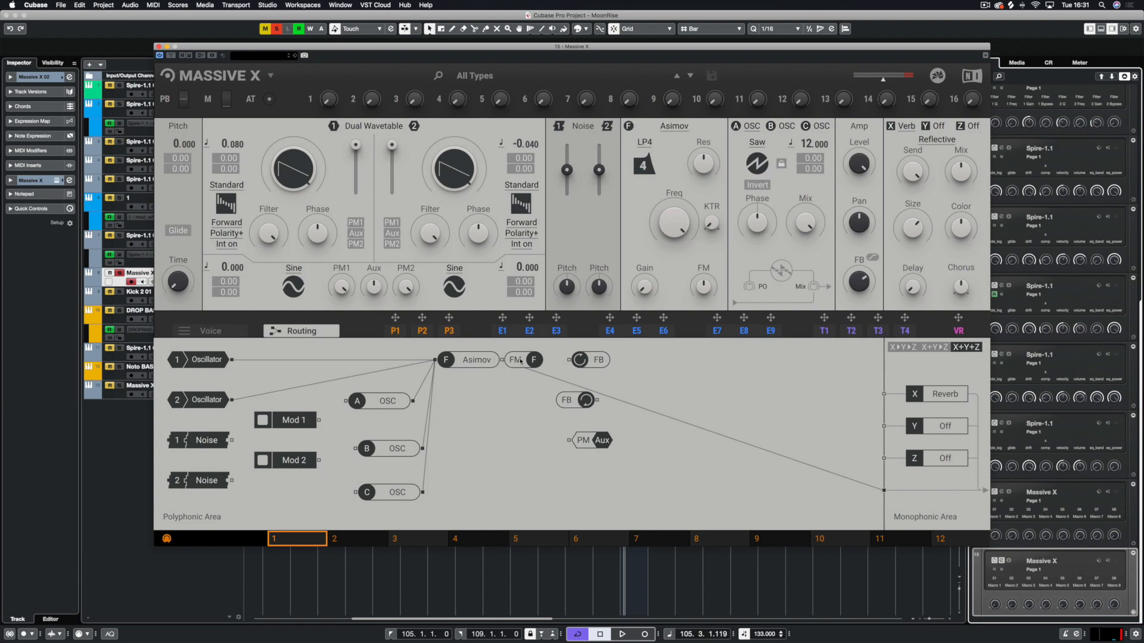
pyautogui.moveTo(502, 361); pyautogui.dragTo(883, 394)
pyautogui.click(859, 483)
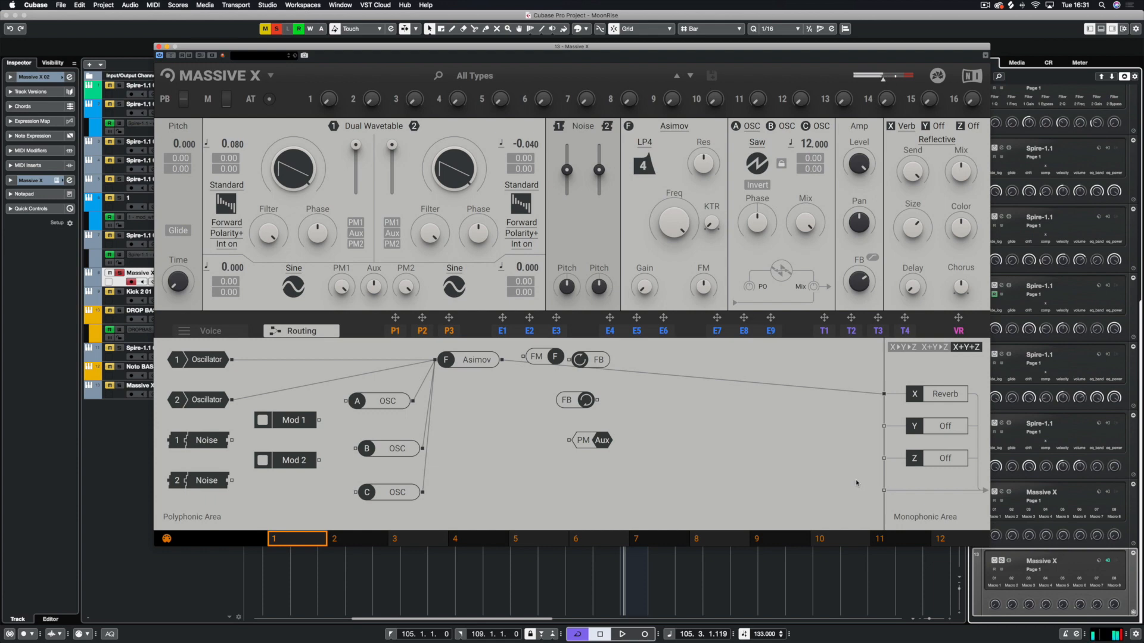
# Set the reverb type to Large Hall
pyautogui.click(934, 141)
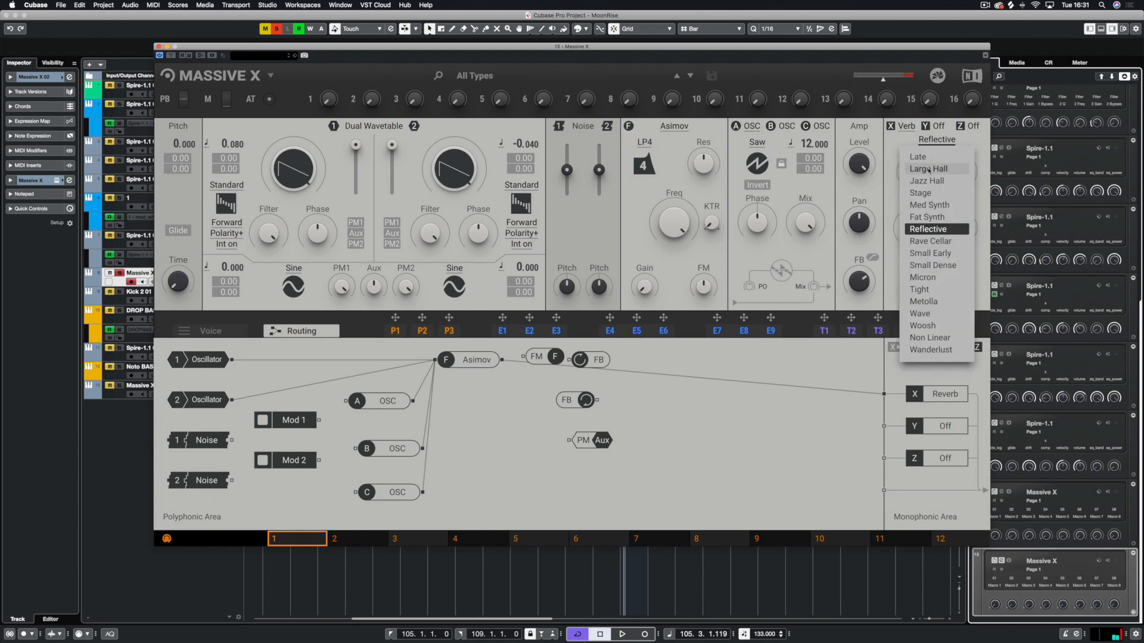
pyautogui.click(945, 164)
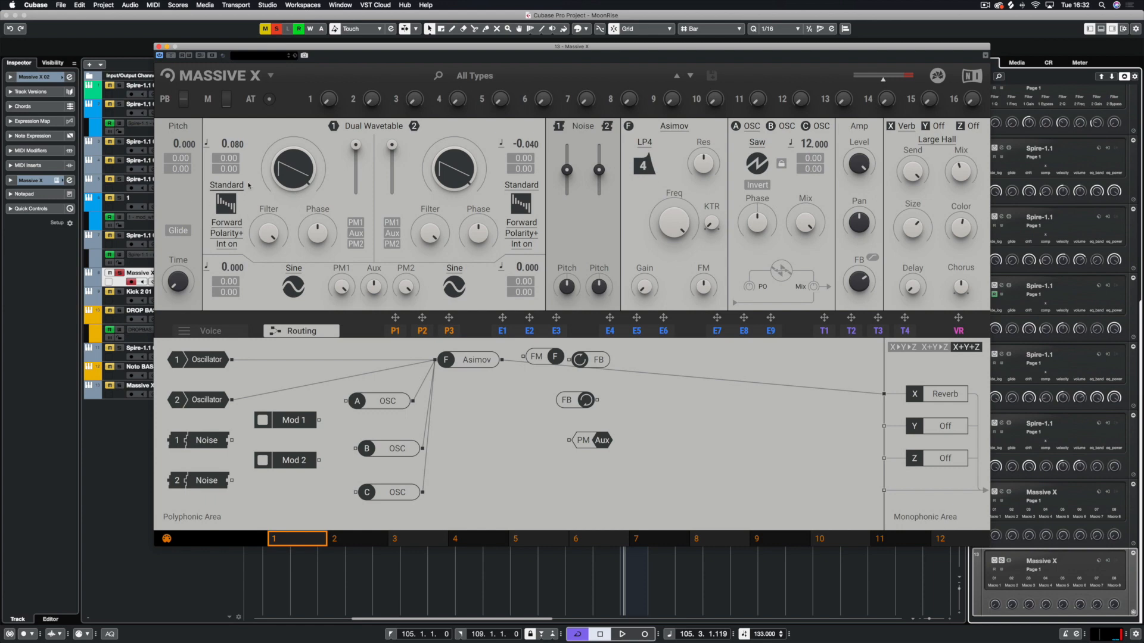
# Set oscillator 1's wavetable mode to Mirror
pyautogui.click(216, 222)
pyautogui.click(254, 203)
pyautogui.click(227, 185)
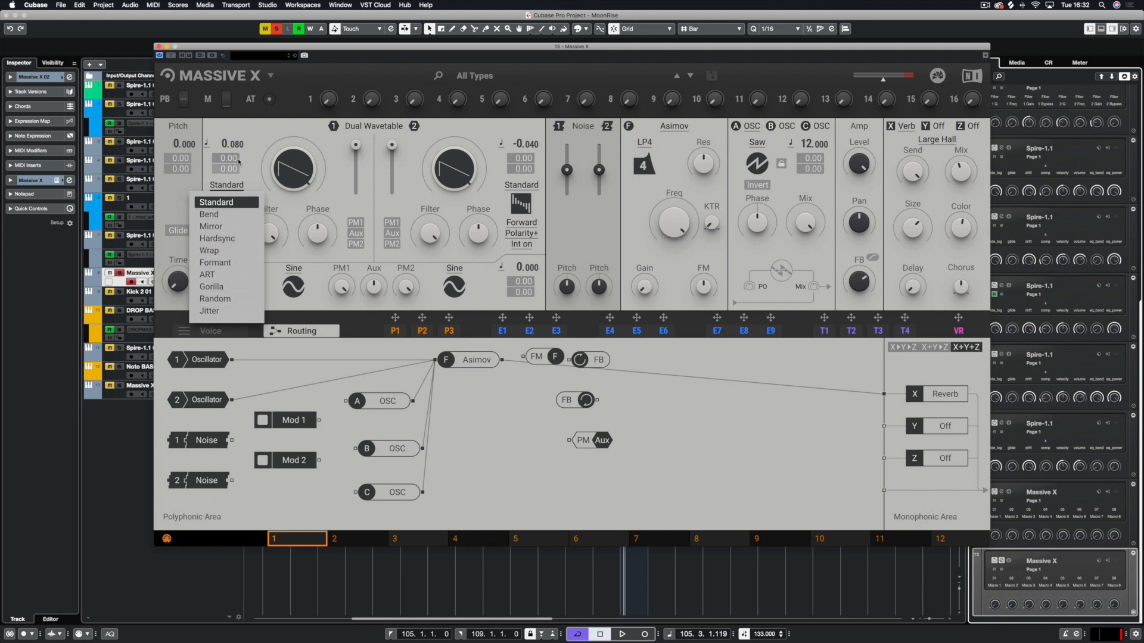
pyautogui.click(254, 146)
pyautogui.click(227, 185)
pyautogui.click(220, 229)
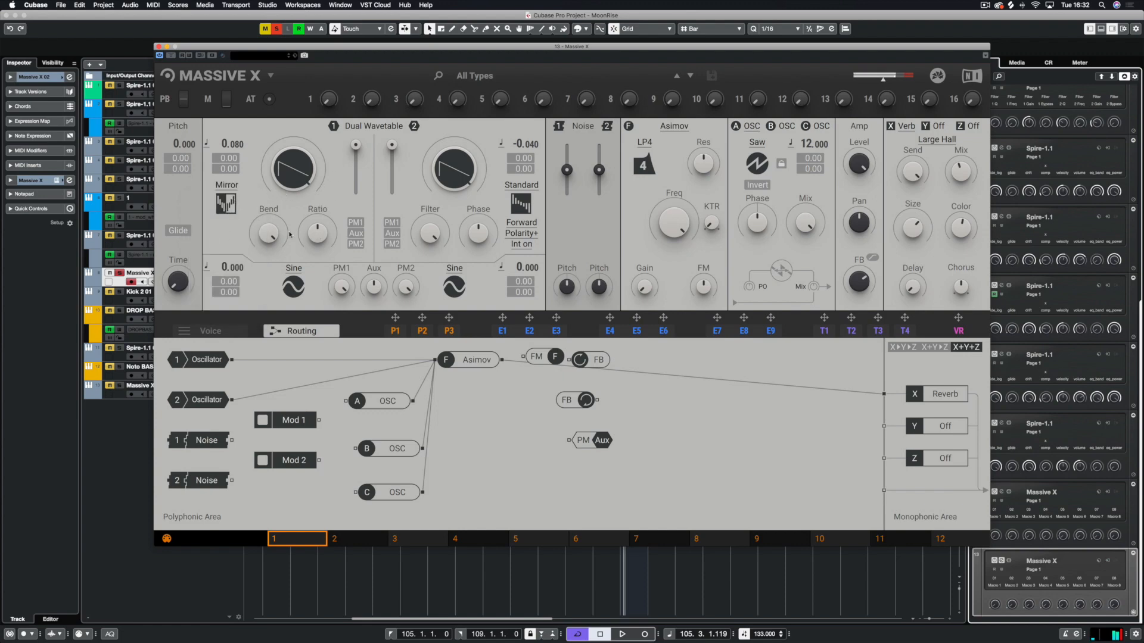
# Adjust oscillator 1's Bend and Ratio knobs
pyautogui.moveTo(270, 236); pyautogui.dragTo(269, 289)
pyautogui.moveTo(320, 245); pyautogui.dragTo(320, 268)
pyautogui.moveTo(269, 237); pyautogui.dragTo(270, 206)
pyautogui.moveTo(319, 233); pyautogui.dragTo(318, 228)
# Switch oscillator 1's mode to Formant with the Up-Down option
pyautogui.click(226, 186)
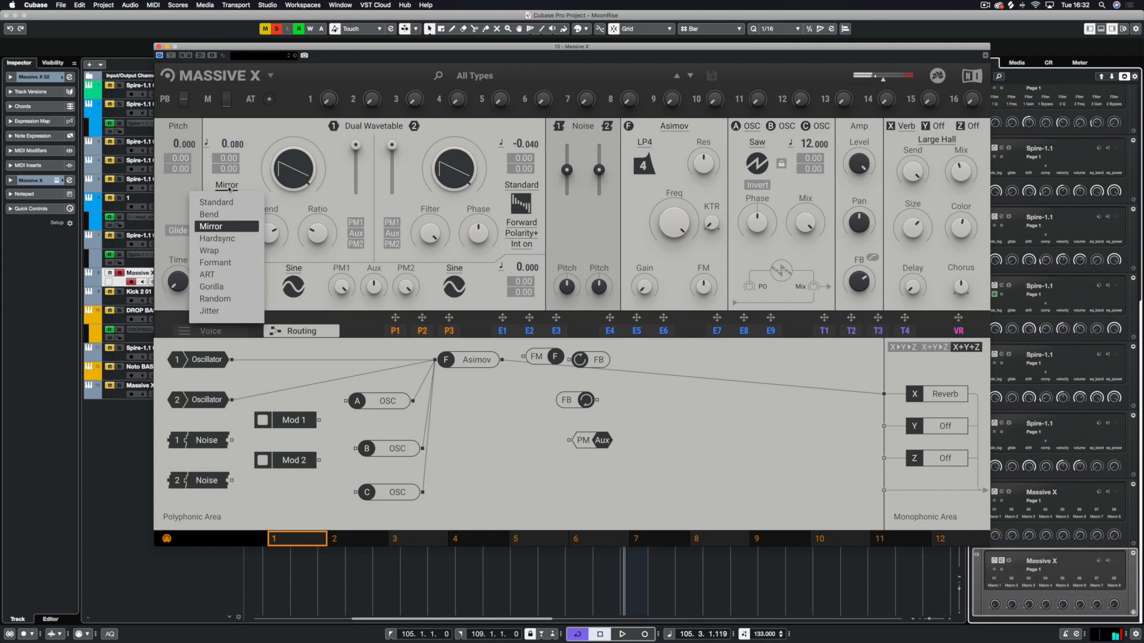
pyautogui.click(217, 263)
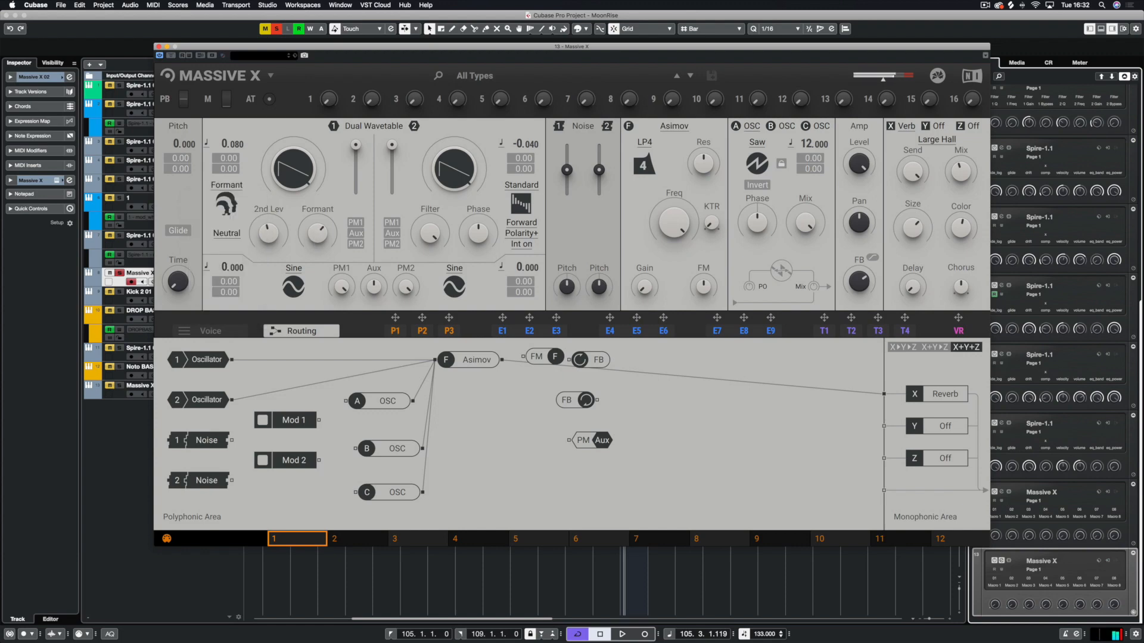
pyautogui.click(225, 234)
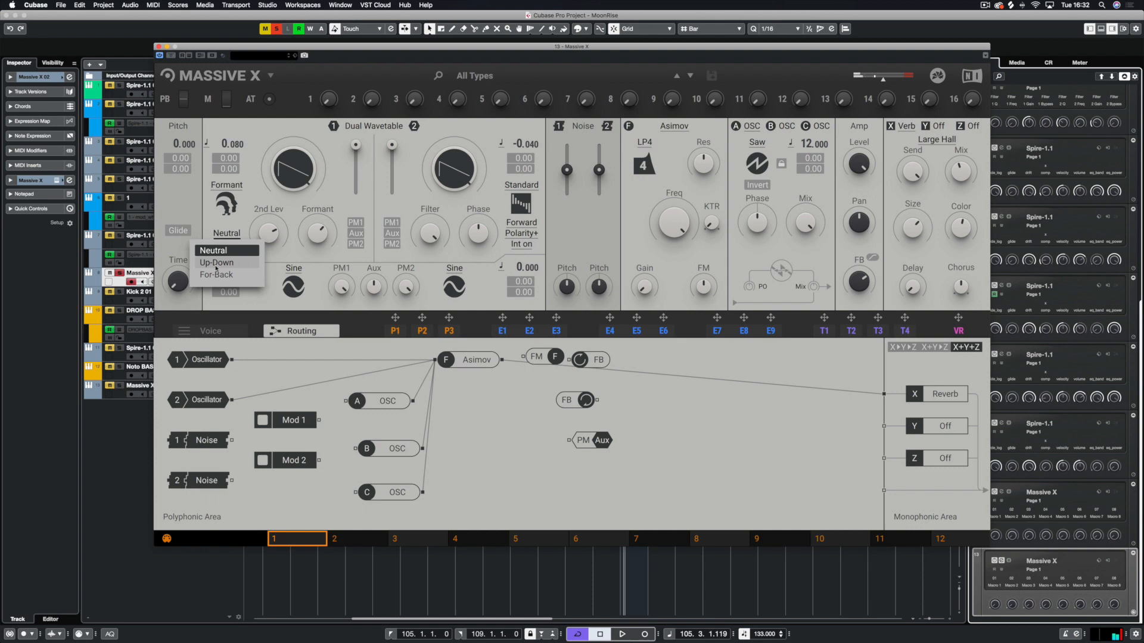
pyautogui.click(216, 262)
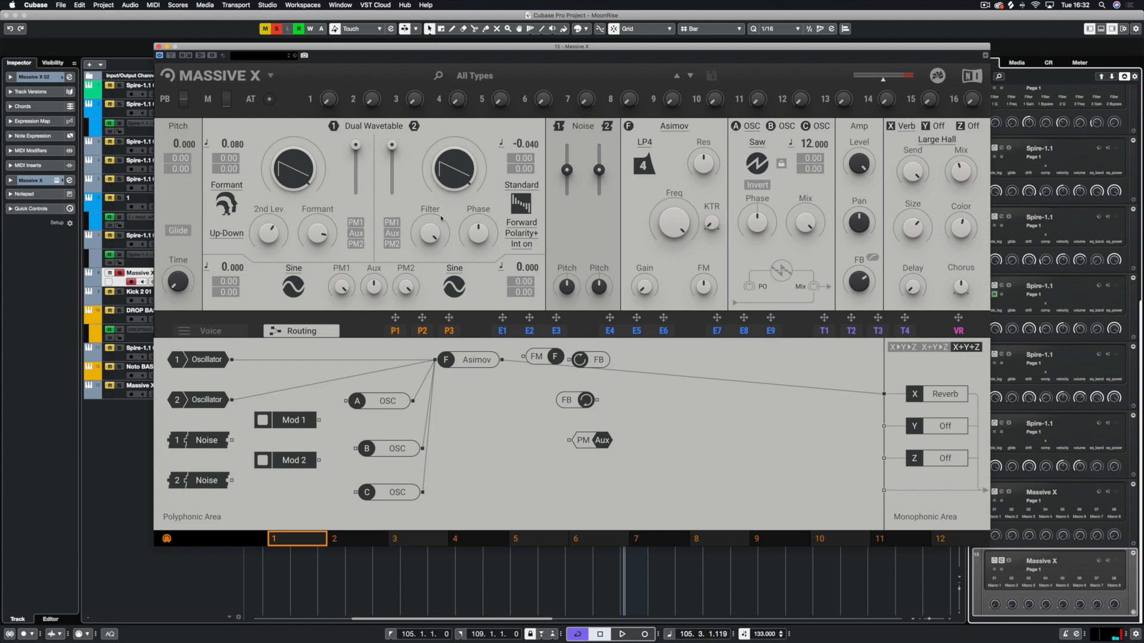
# Set oscillator 2's mode to ART with the Bity option
pyautogui.click(526, 186)
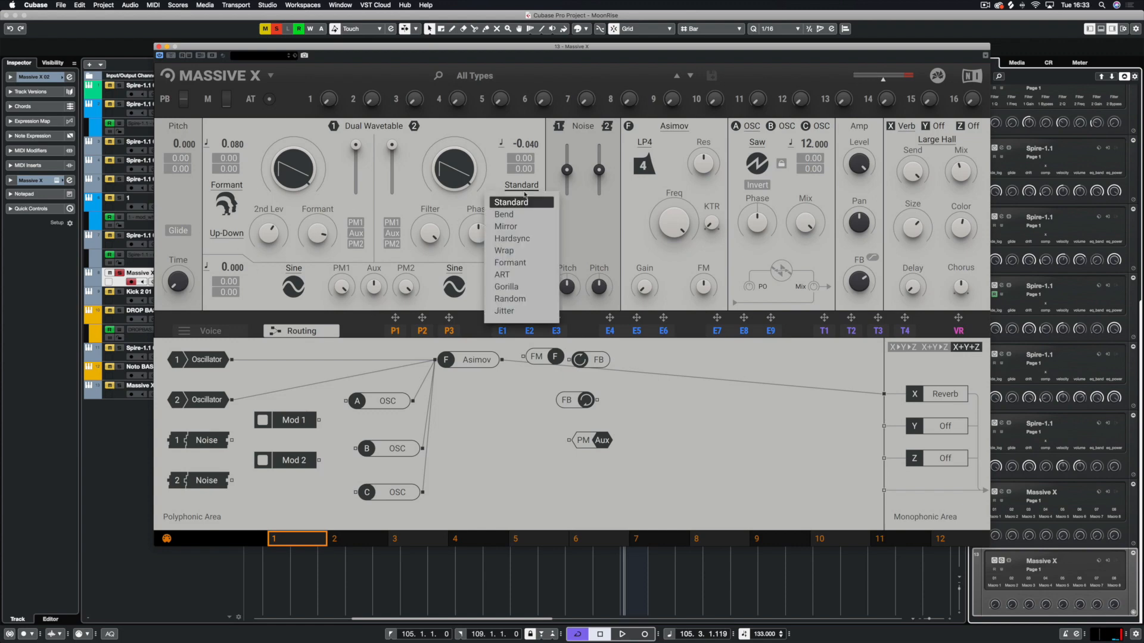
pyautogui.click(503, 277)
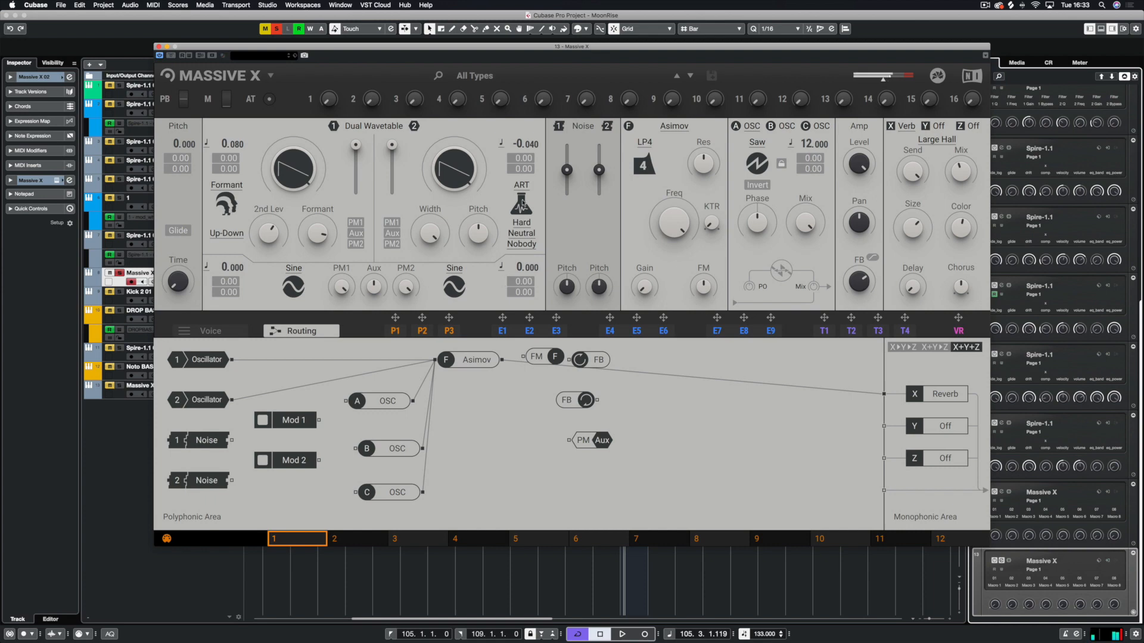
pyautogui.click(523, 224)
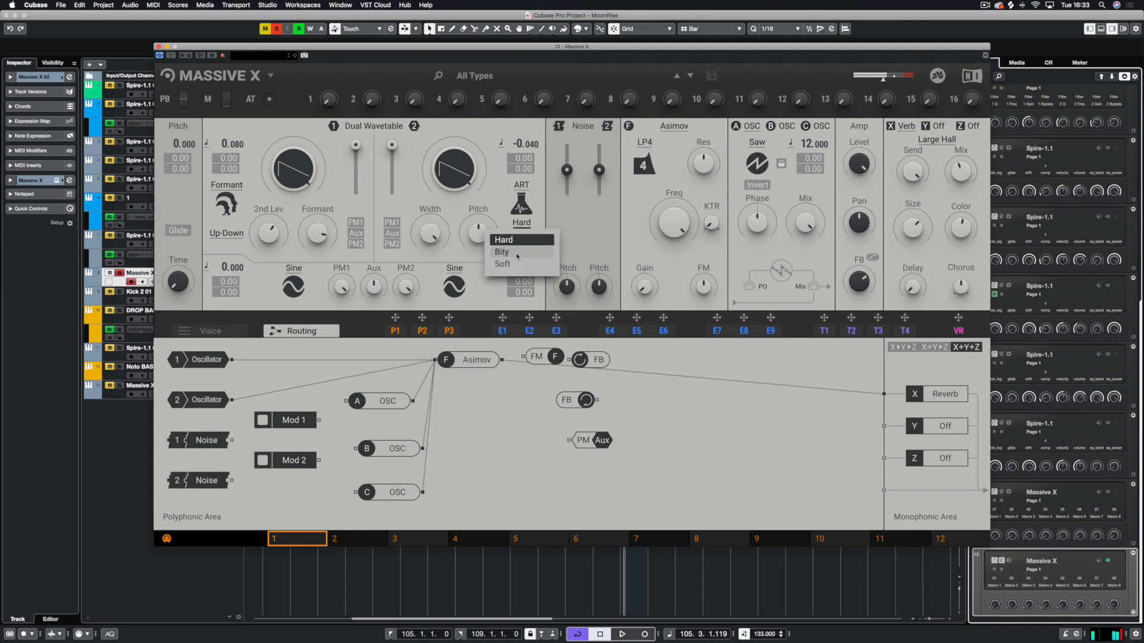
pyautogui.click(522, 253)
# Set oscillator 2's ART direction option to For-Back
pyautogui.click(521, 235)
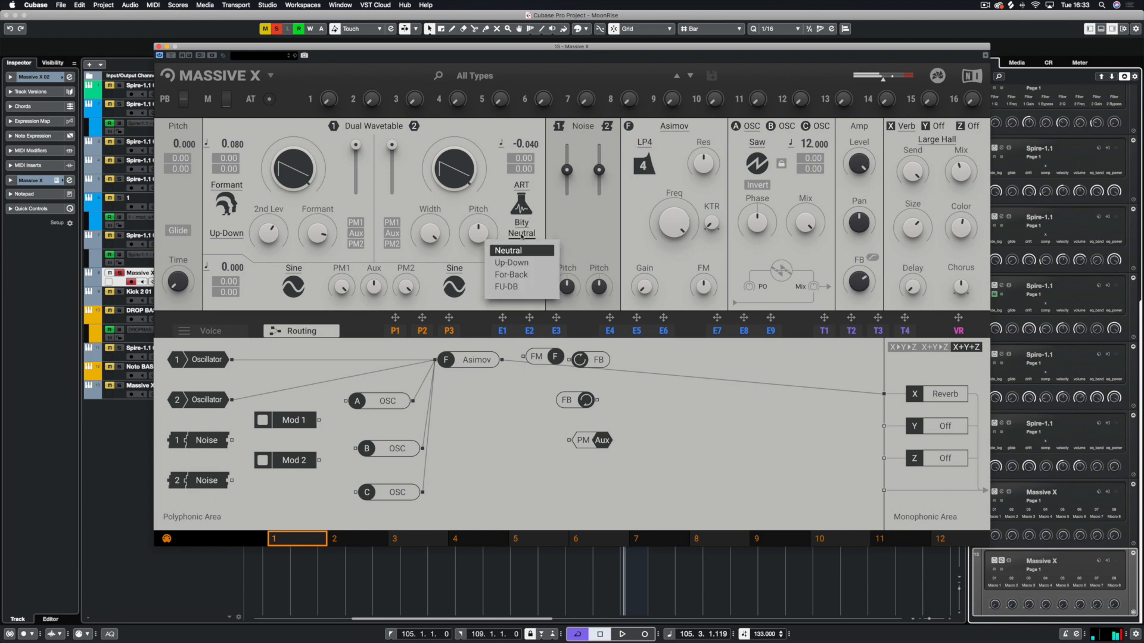
pyautogui.click(517, 284)
pyautogui.click(522, 245)
pyautogui.click(513, 262)
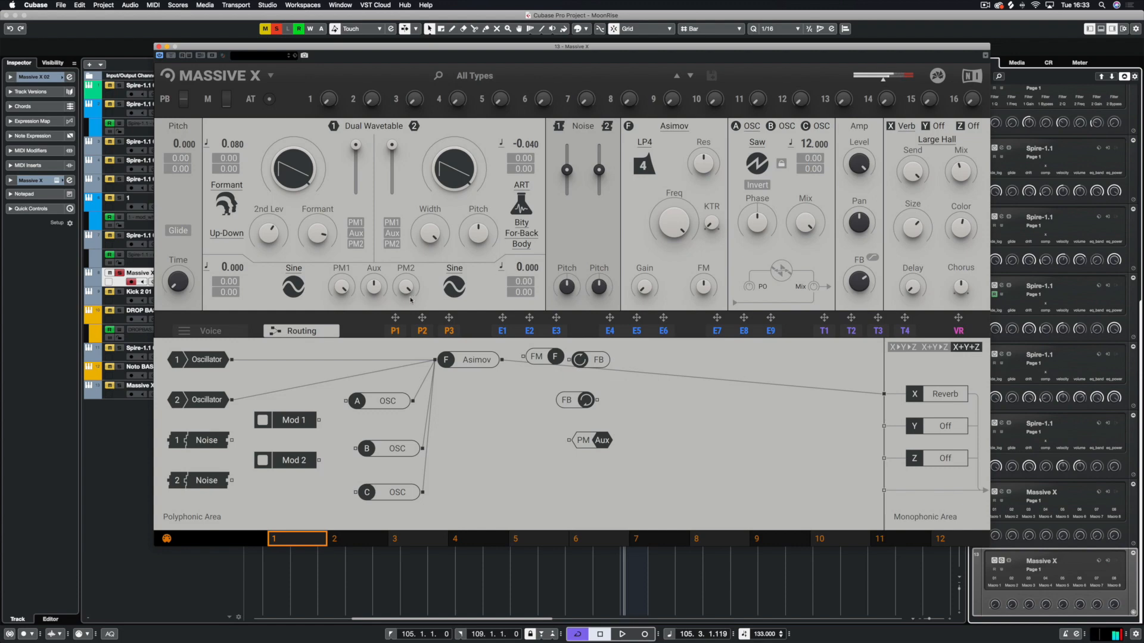
# Adjust oscillator 2's Width knob
pyautogui.moveTo(430, 233); pyautogui.dragTo(479, 271)
pyautogui.moveTo(332, 53); pyautogui.dragTo(309, 79)
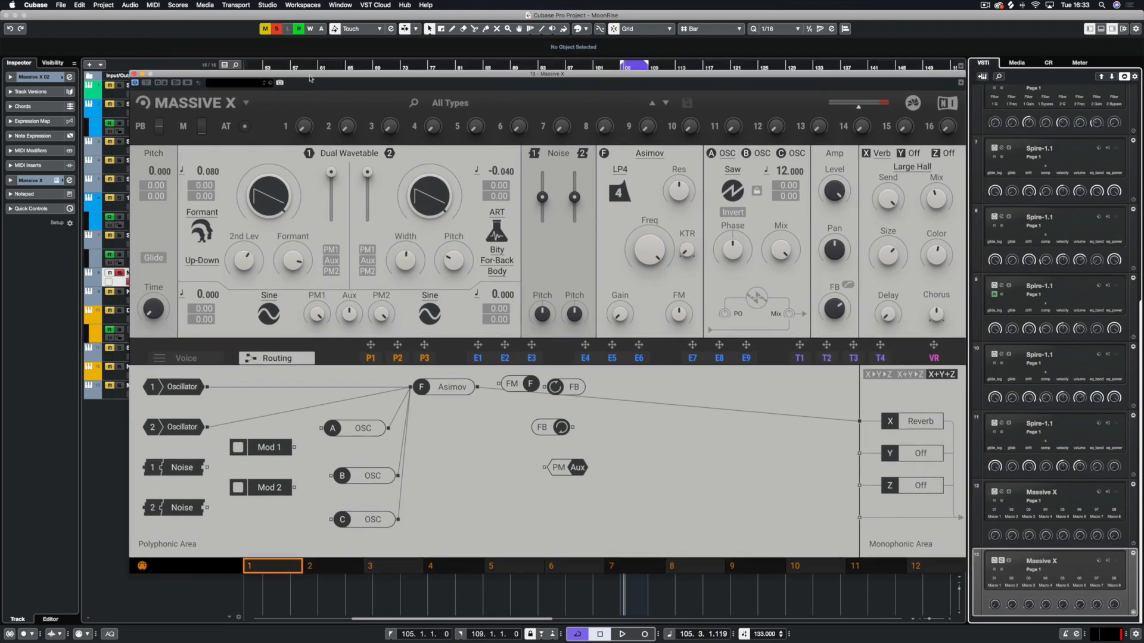